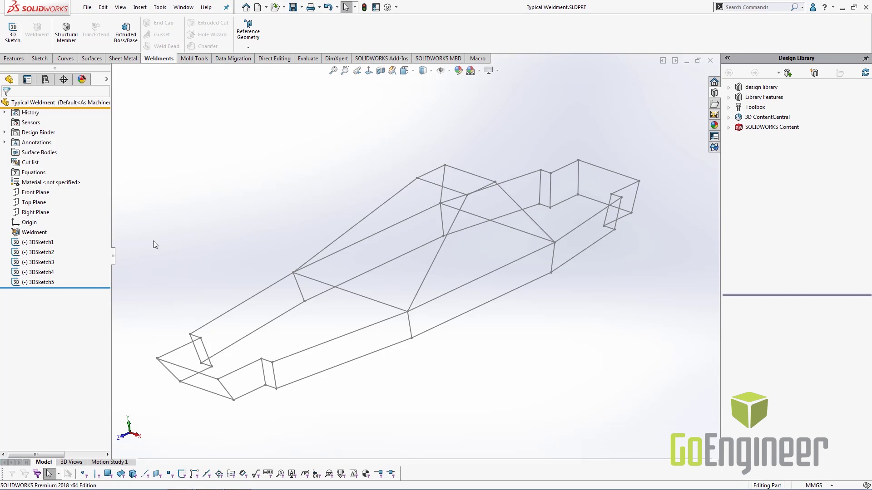
Create a structural member from the Al Pipe (structural) 0.125 S80 profile along five segments of the near side of 3DSketch1.
mouse_move(44, 245)
click(40, 242)
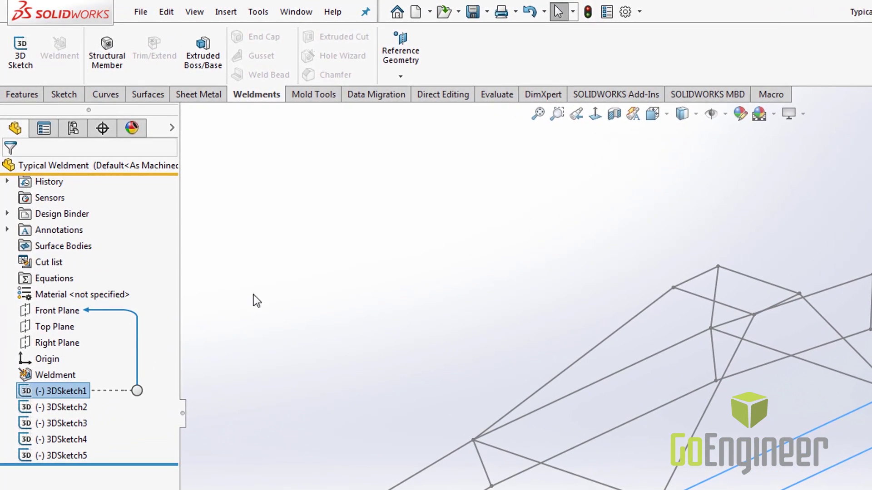
click(105, 54)
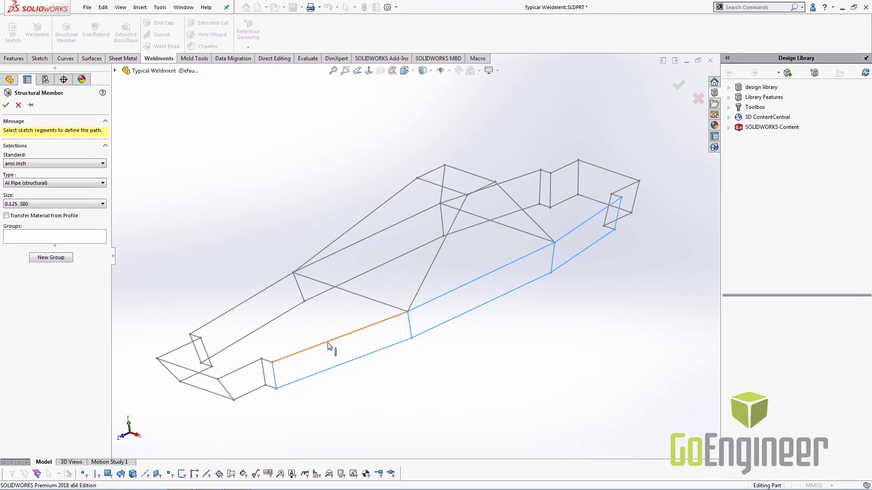
click(276, 361)
click(275, 377)
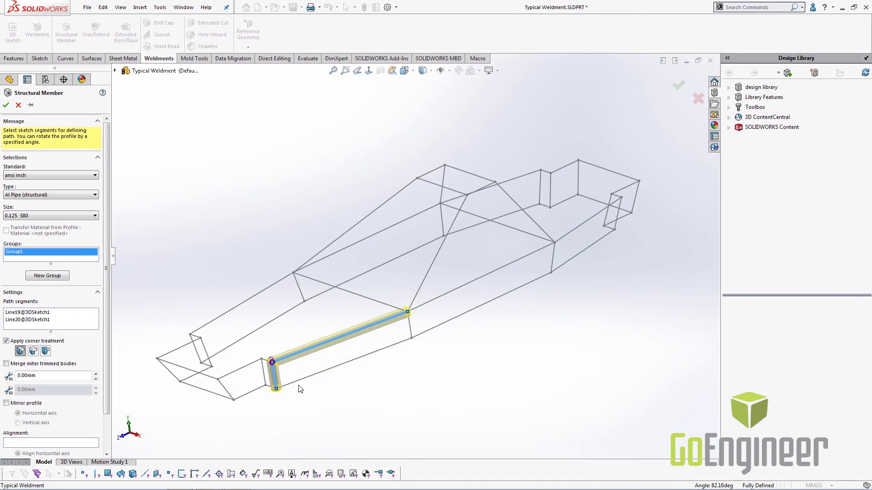
click(302, 379)
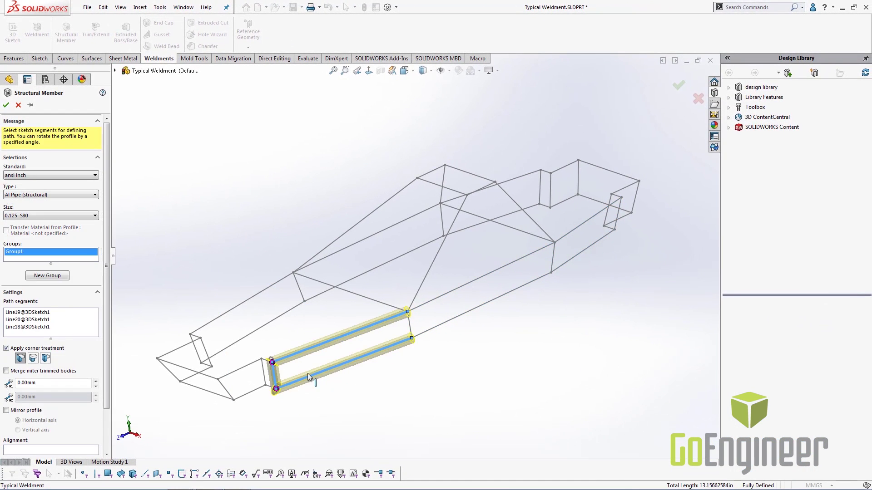
click(452, 301)
click(466, 313)
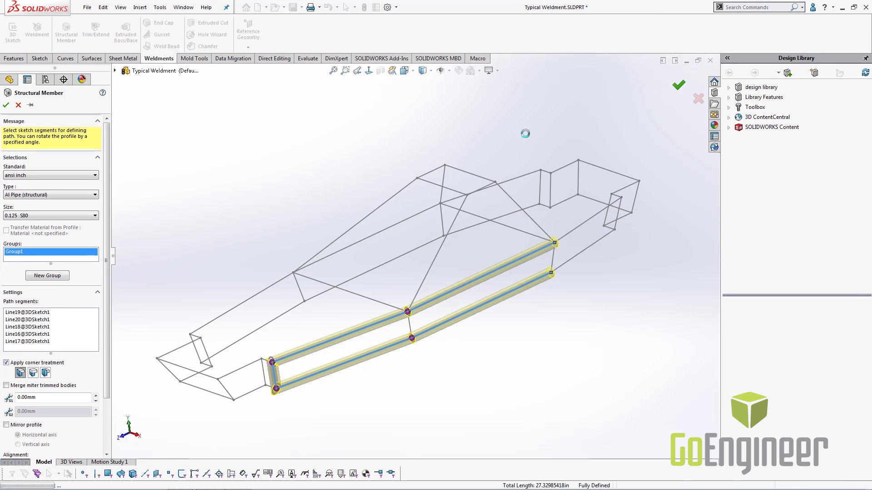
key(Return)
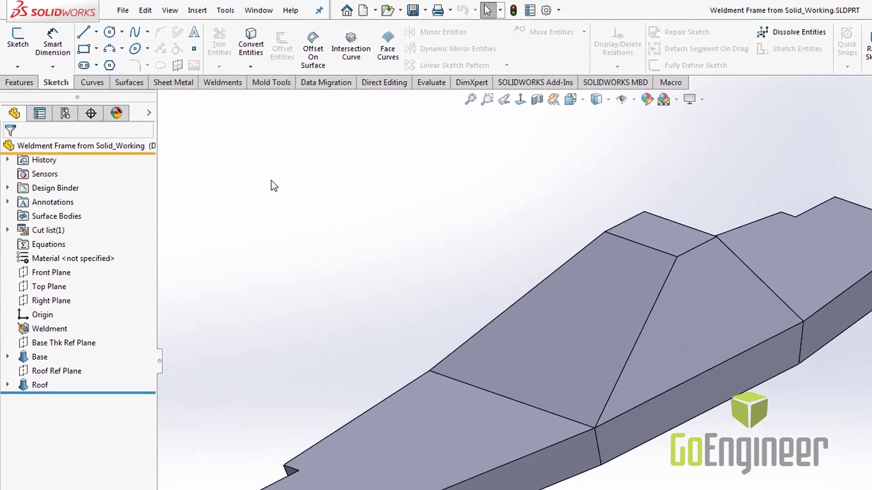
Create a 3D sketch by filtering for edges, selecting all edges of the solid body, and converting them into sketch entities.
click(17, 66)
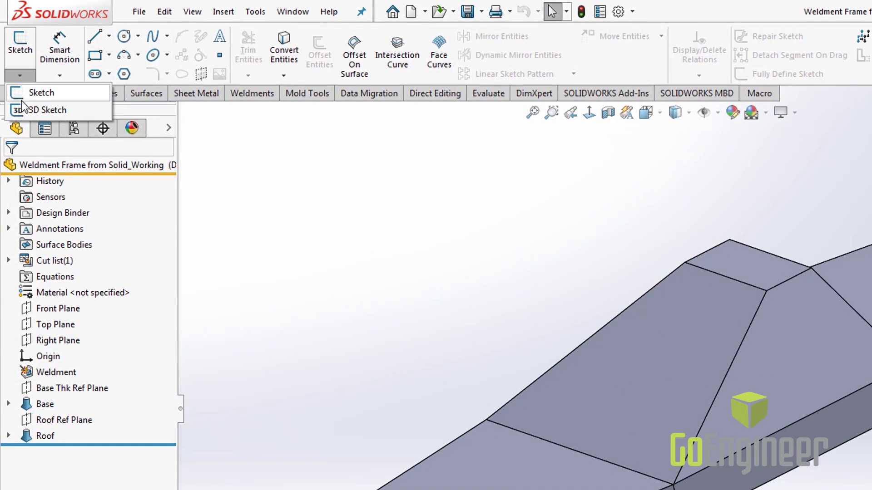
click(48, 113)
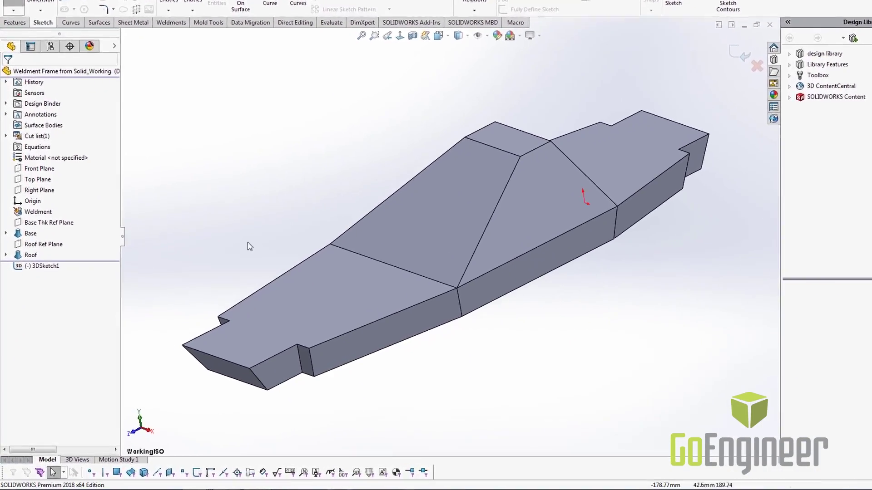
key(e)
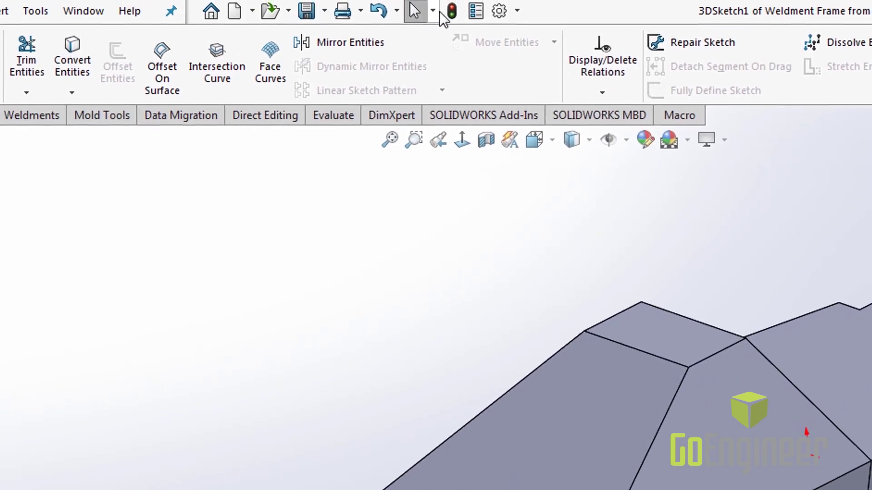
click(527, 6)
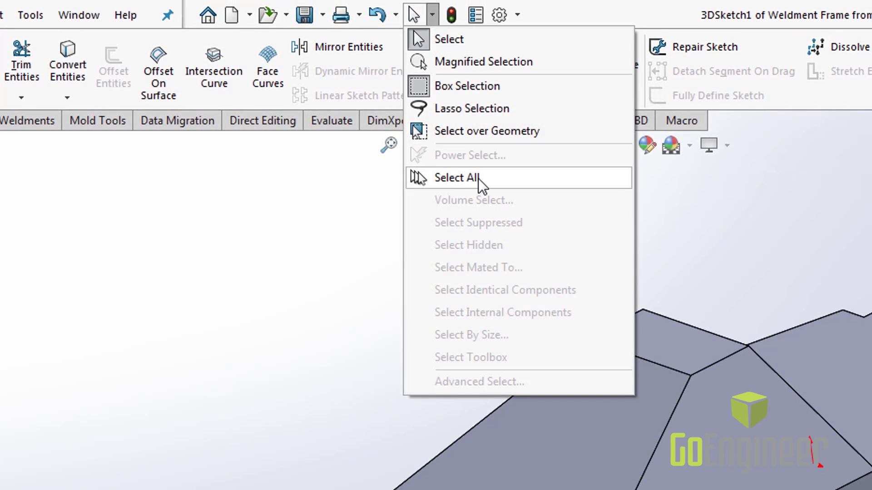
click(478, 179)
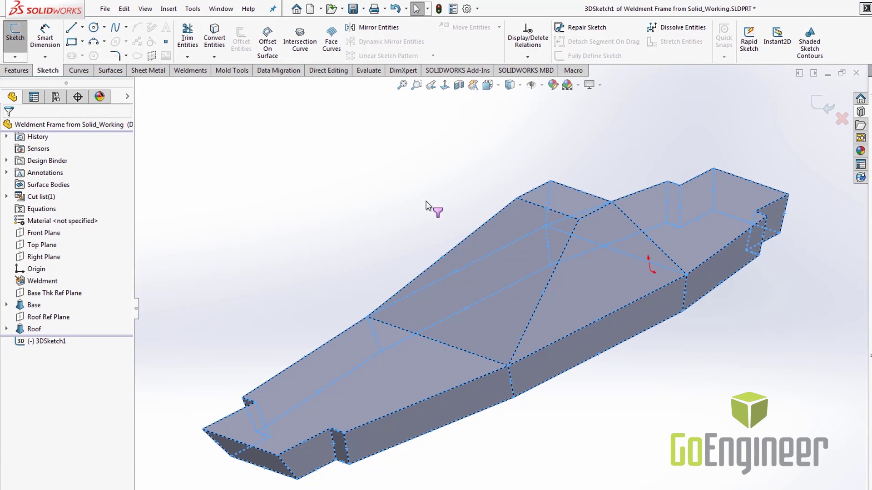
click(211, 39)
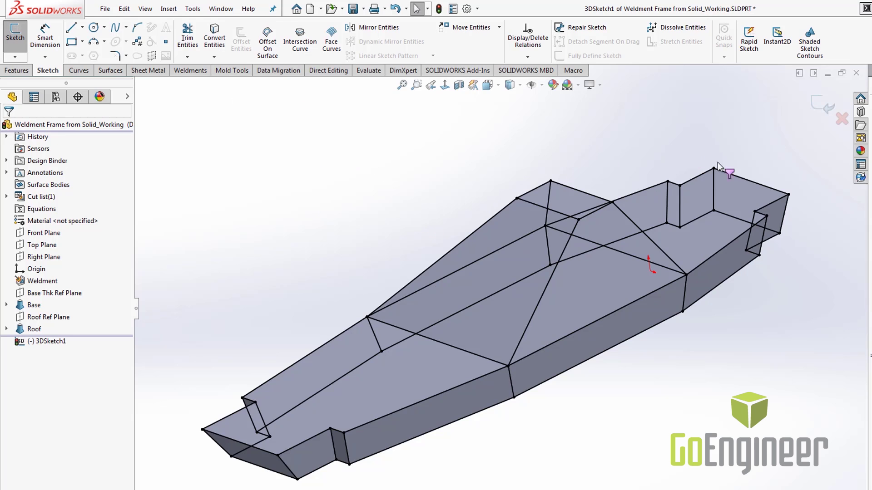
click(819, 105)
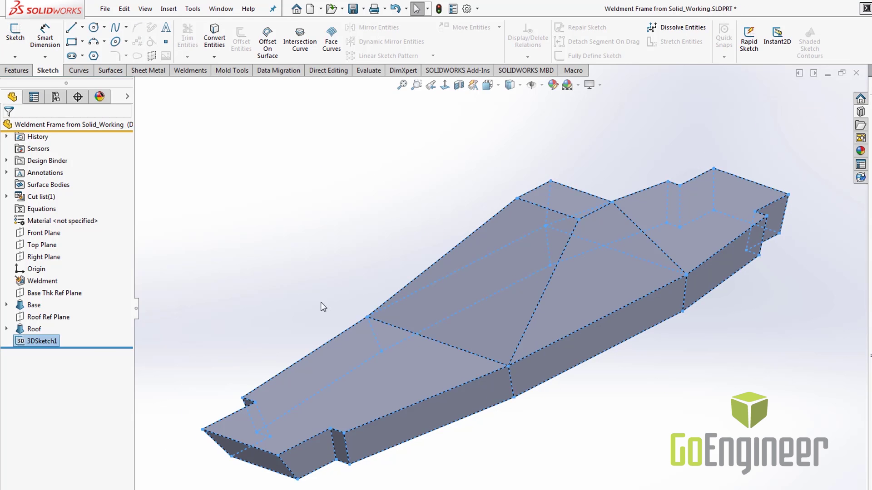
Hide the solid body in the cut list so only the 3D sketch is displayed.
click(389, 272)
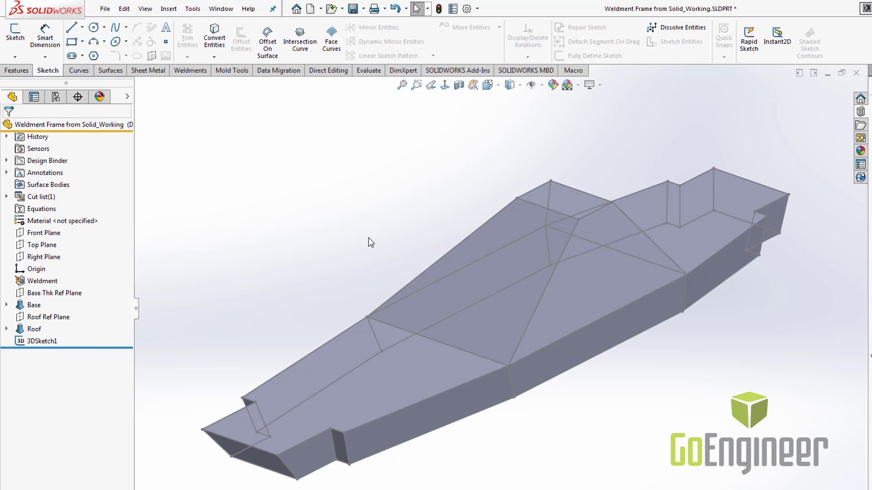
right_click(30, 198)
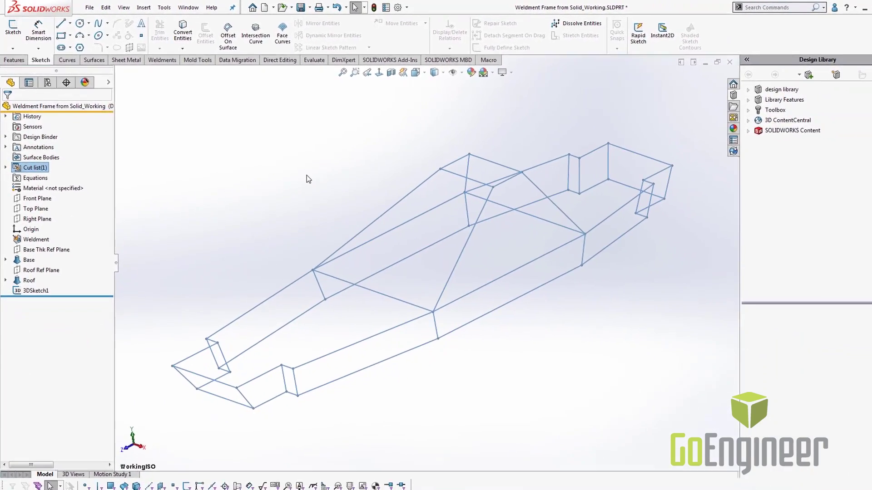
click(307, 177)
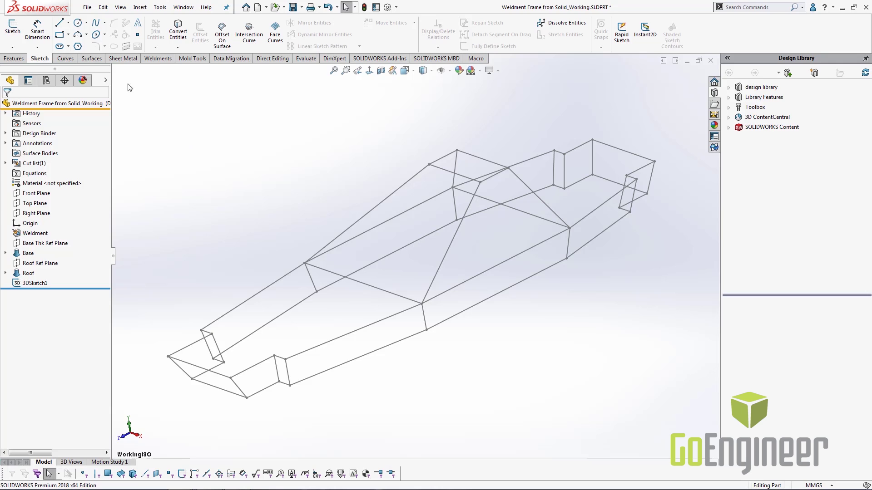
Add an Al Pipe (structural) 0.125 S80 structural member along four connected segments on the near side of the converted sketch.
click(158, 59)
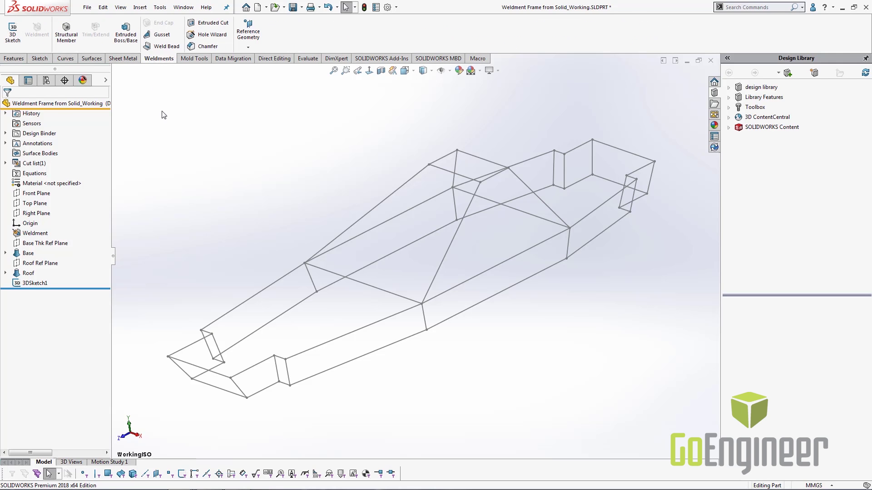
click(67, 32)
click(329, 341)
click(290, 372)
click(317, 375)
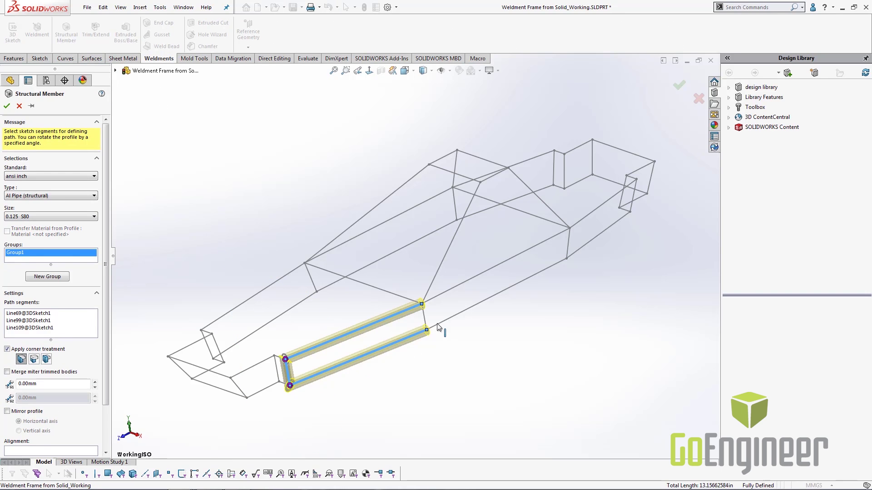
click(445, 321)
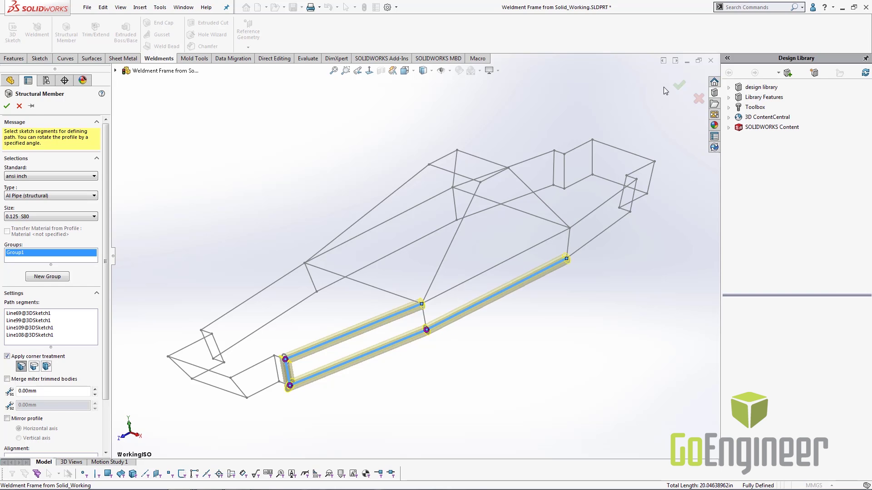
click(679, 85)
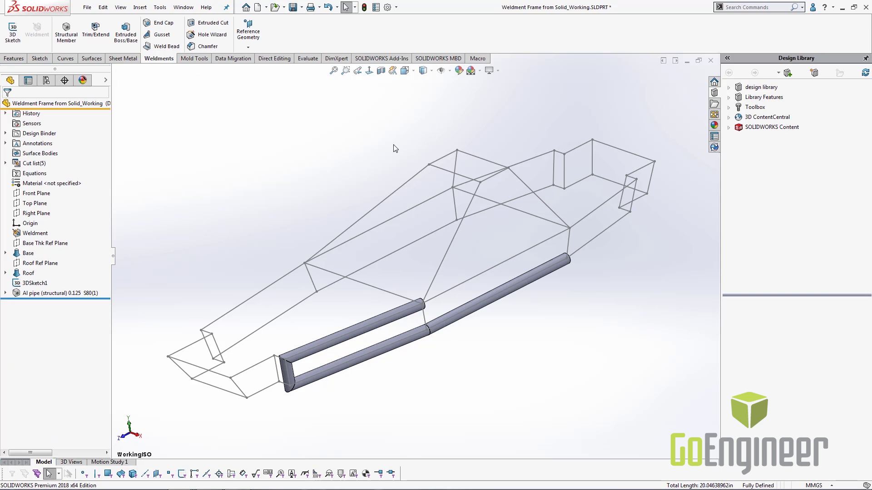
Switch to the Weldment Frame from Solid part and display the dimensions of the Base_Btm sketch.
key(ctrl+Tab)
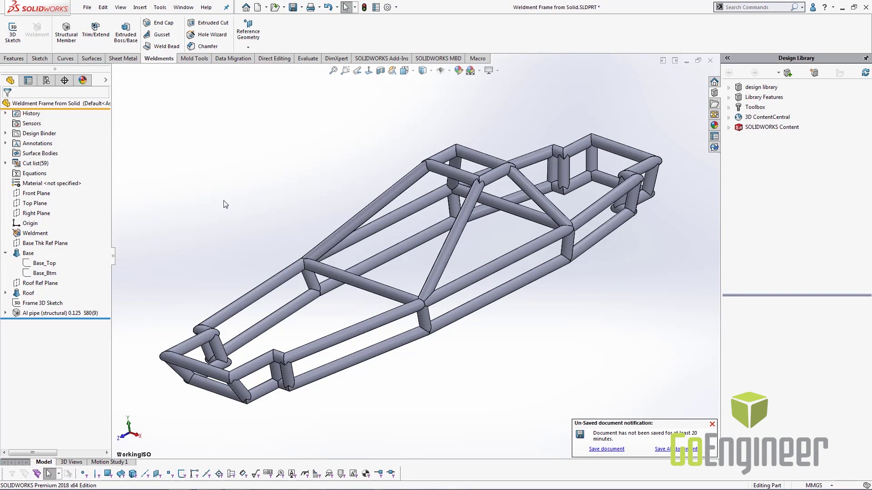
click(44, 274)
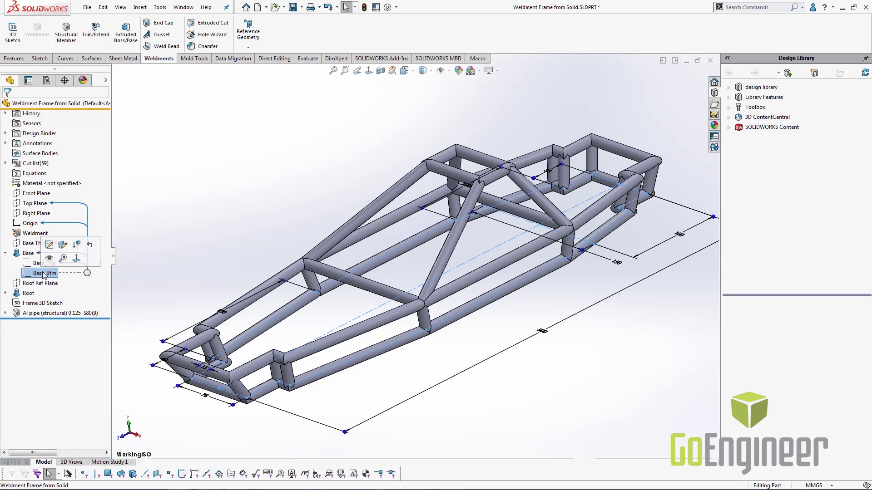
Test the overall length dimension of the Base_Btm sketch at 600 mm and return it to 500 mm.
double_click(543, 335)
text(600)
key(Return)
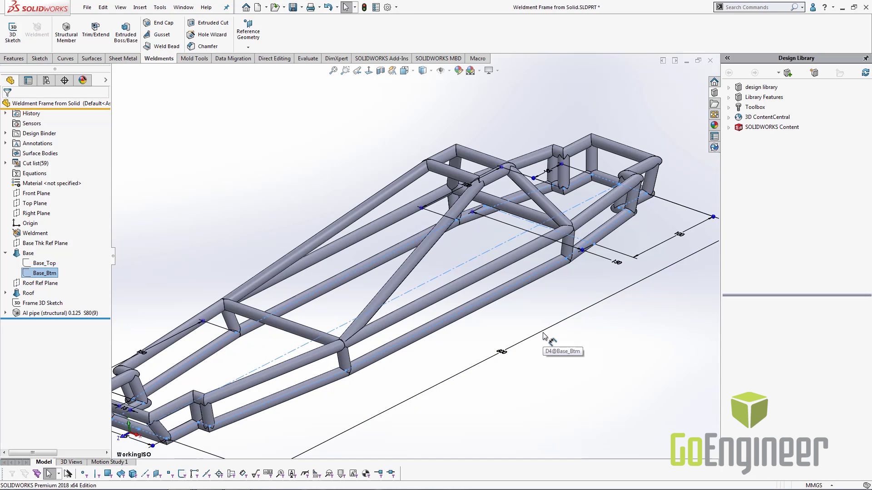
double_click(501, 352)
text(500)
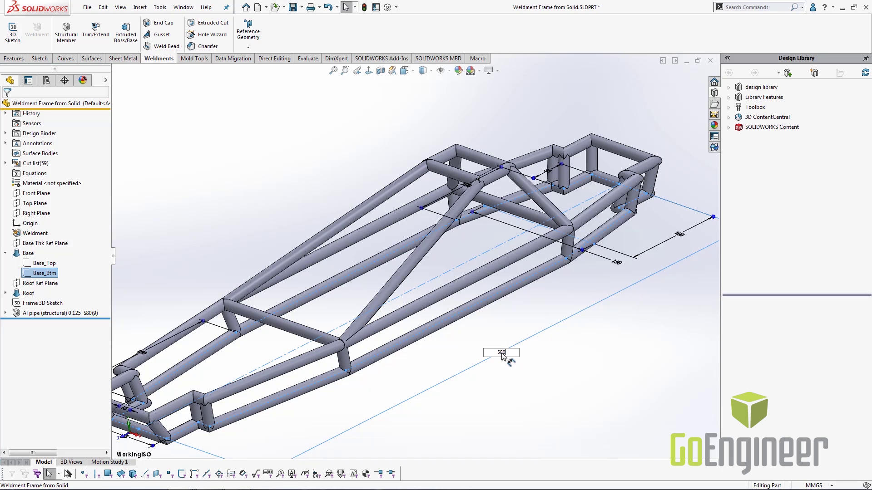
key(Return)
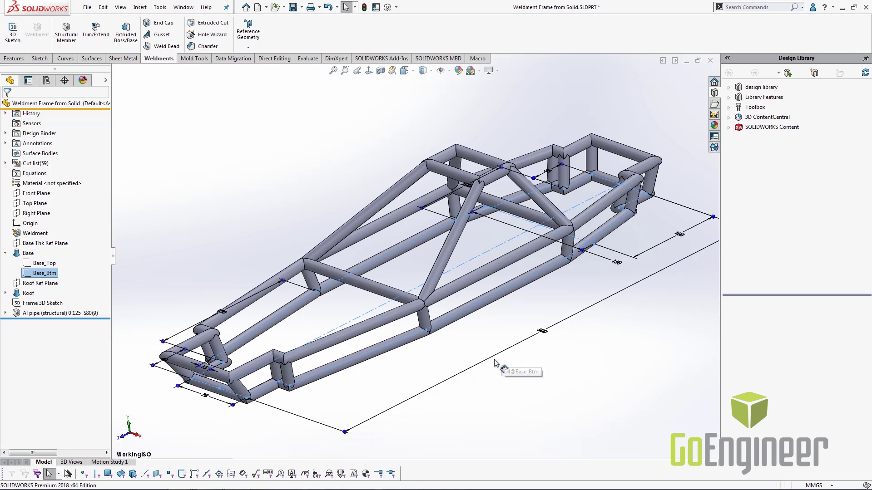
Set the width dimension at the narrow near end of the Base_Btm sketch to 80 mm.
double_click(205, 396)
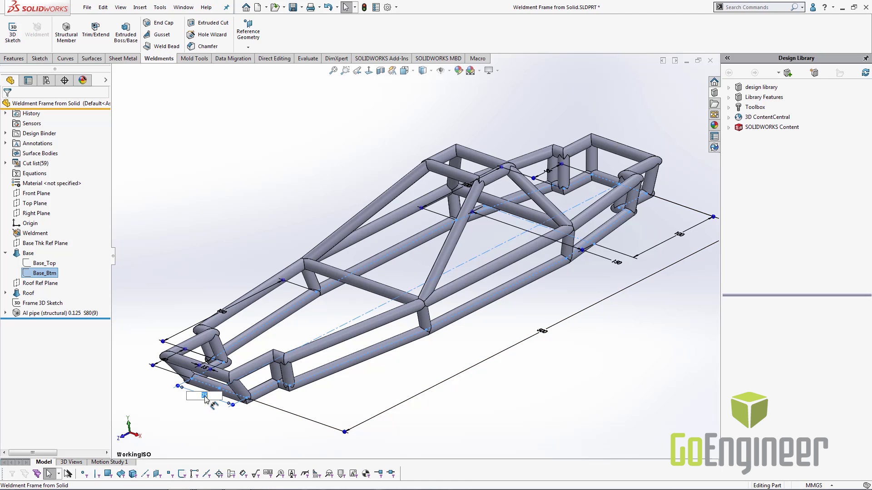
text(80)
key(Return)
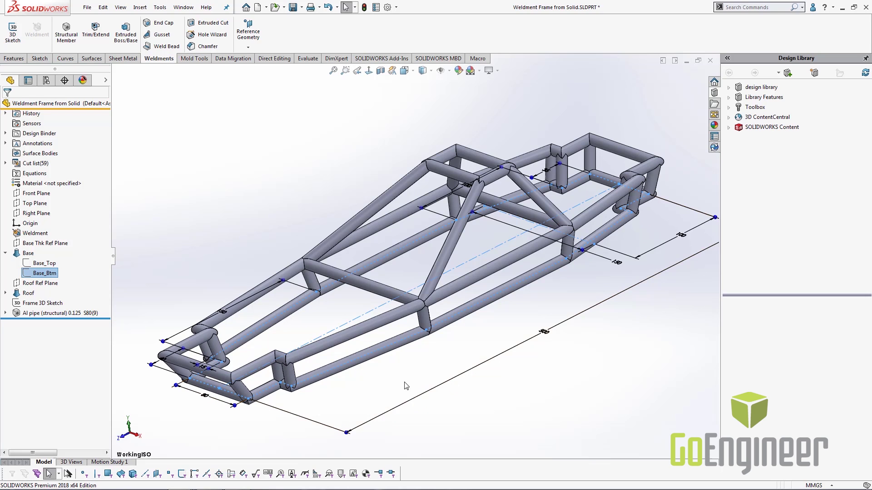